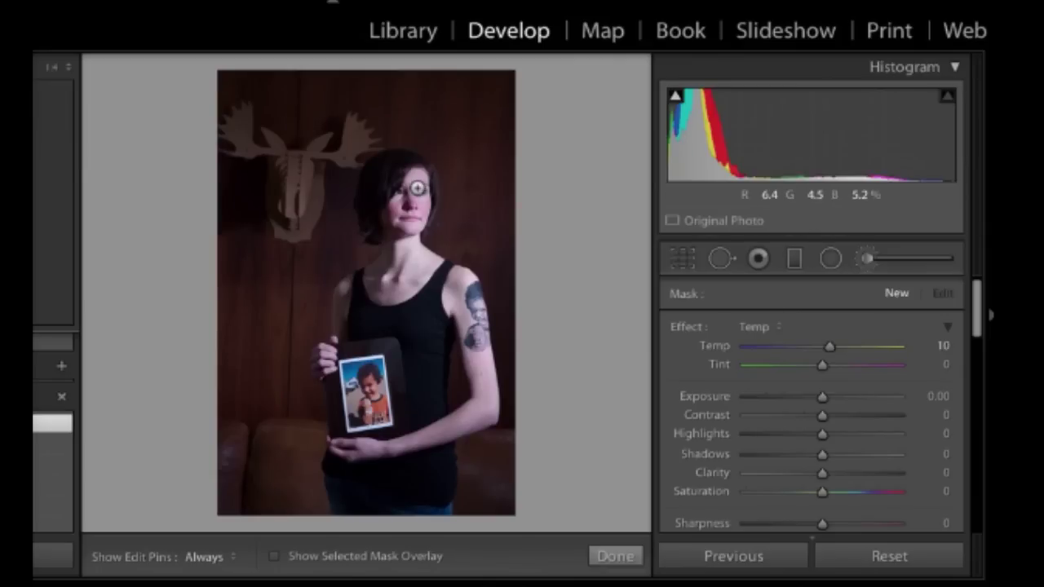
Zoom in to inspect detail, then exit the Adjustment Brush and return to Fit view, keeping As Shot 3200 / +6
click(53, 69)
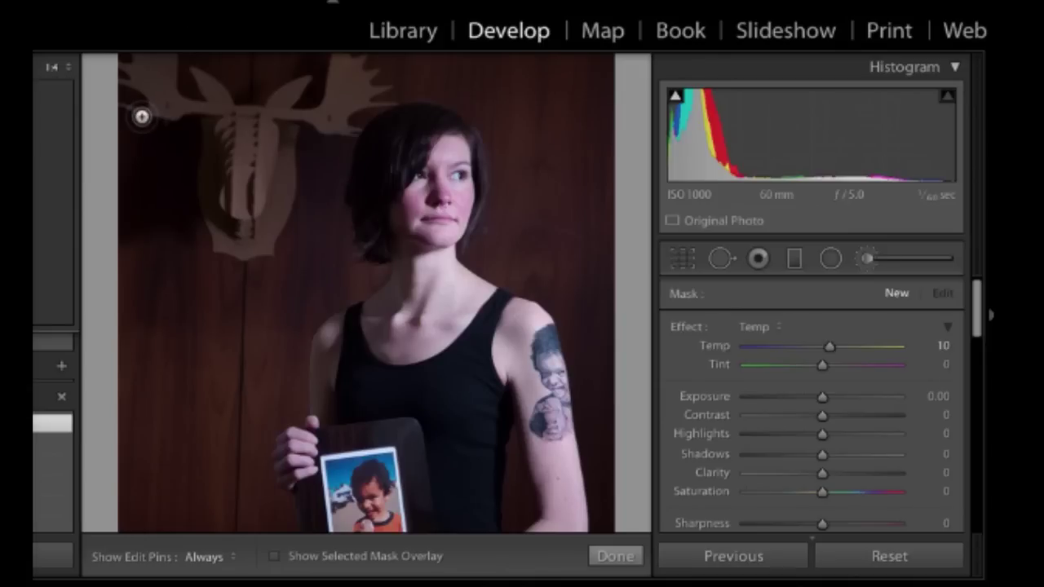
click(616, 556)
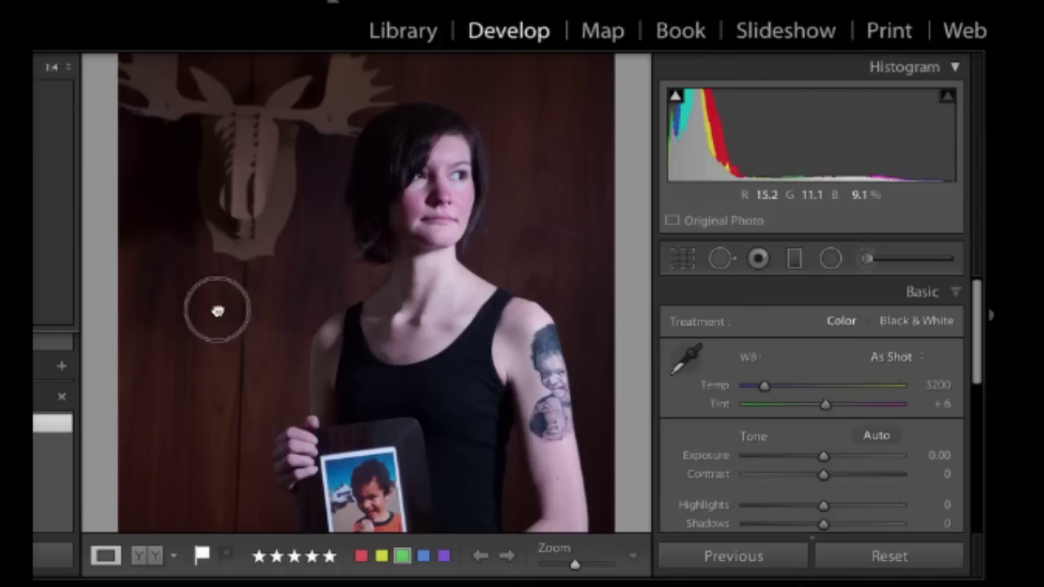
click(358, 224)
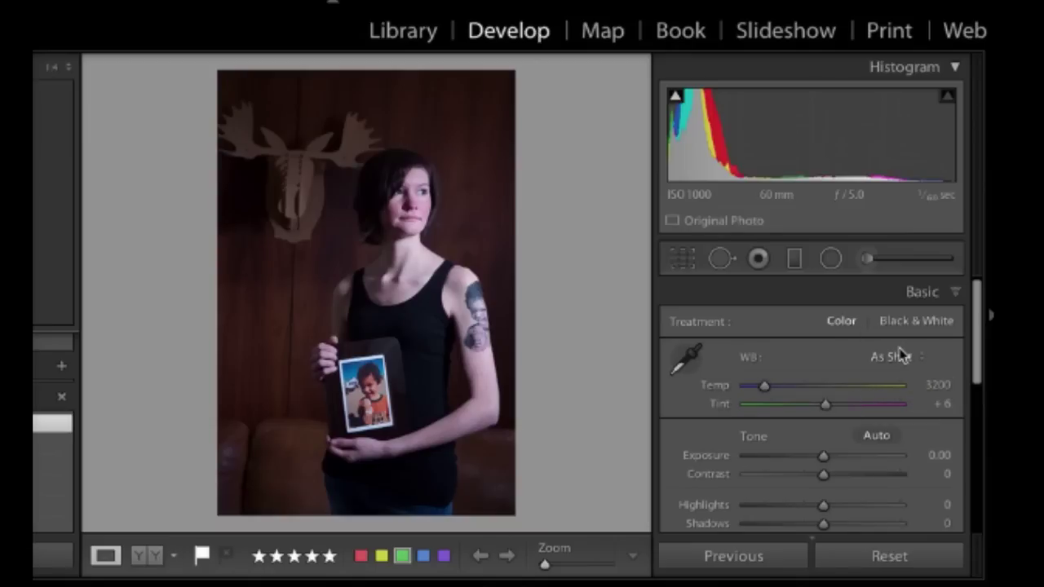
Drag the Basic panel Temp slider up from 3200, then back down to settle at 3489
click(767, 388)
drag(767, 389, 791, 393)
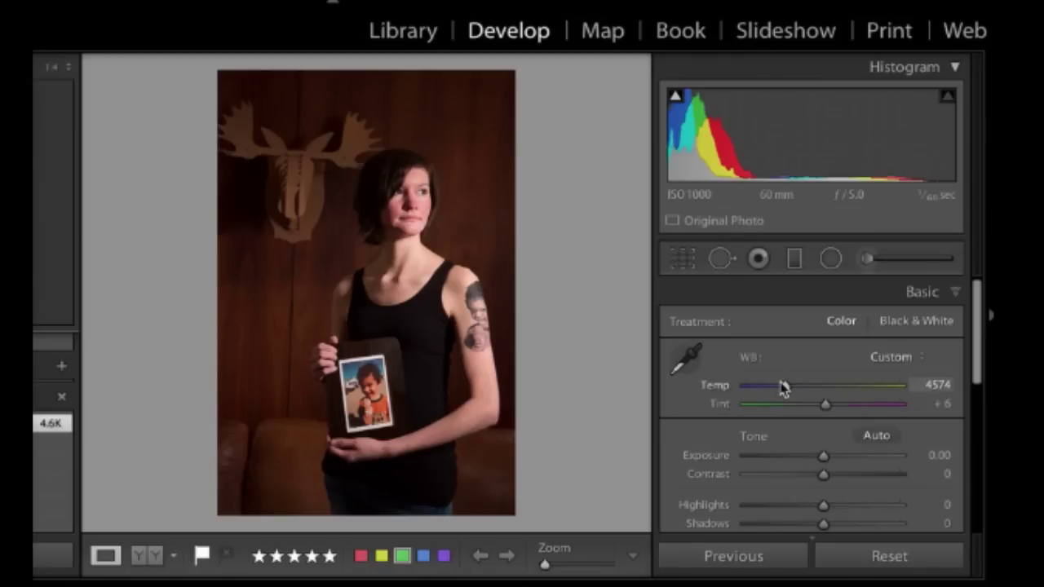
drag(785, 388, 771, 392)
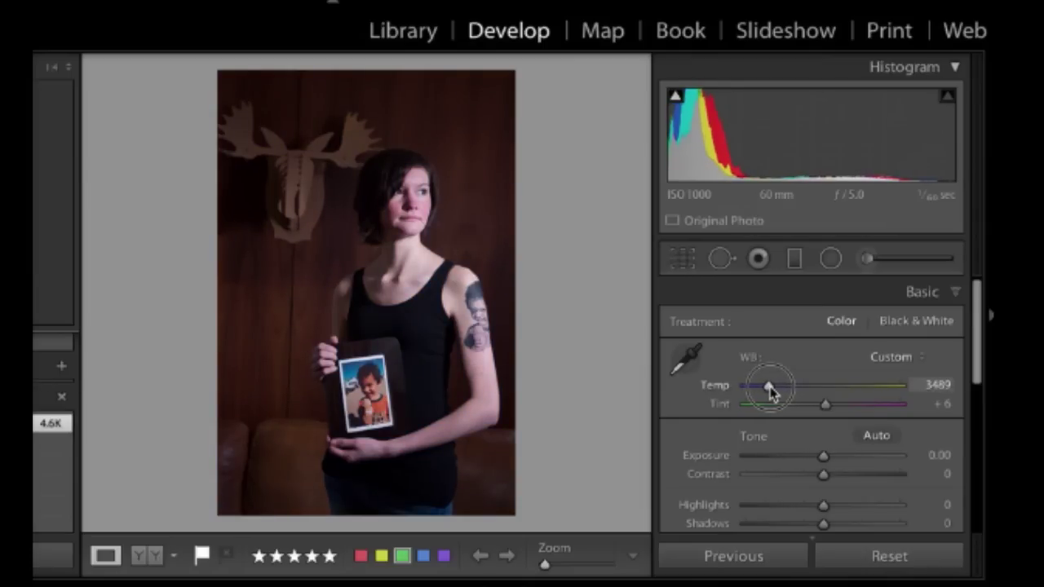
drag(771, 391, 769, 392)
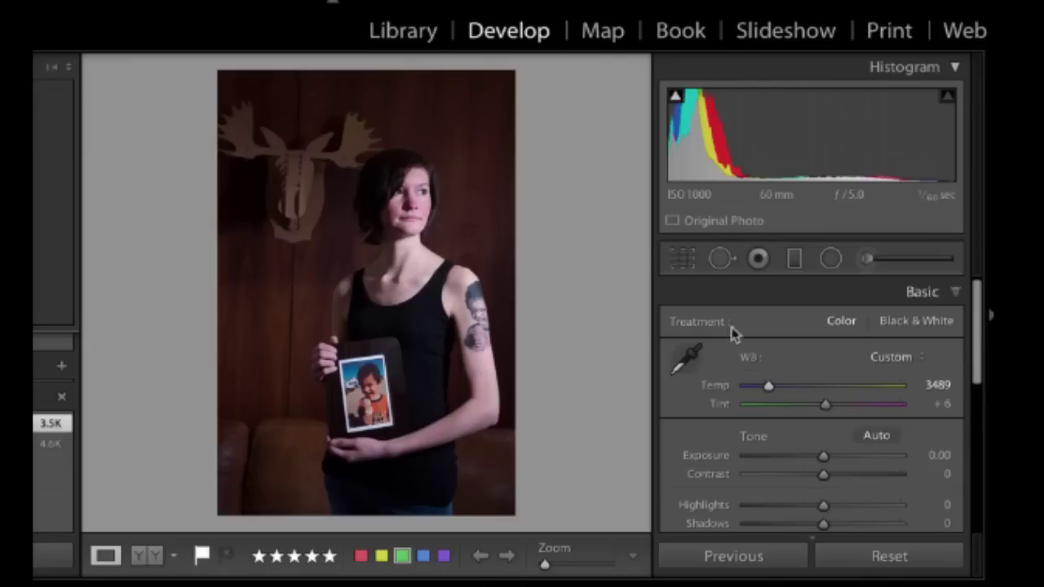
Select the Adjustment Brush, turn on Auto Mask, and click Done
click(869, 259)
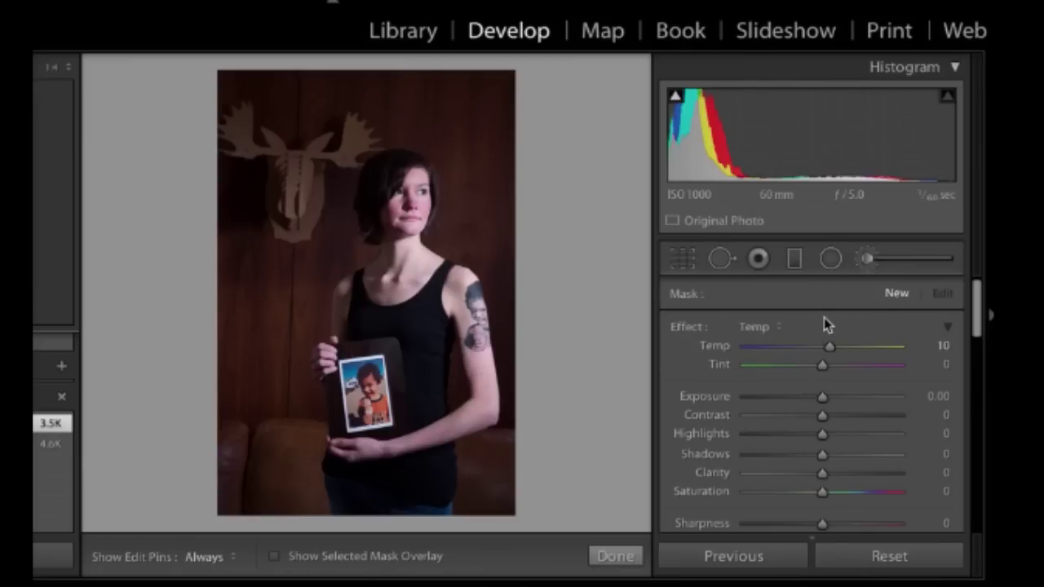
scroll(802, 350, down, 3)
scroll(802, 349, up, 3)
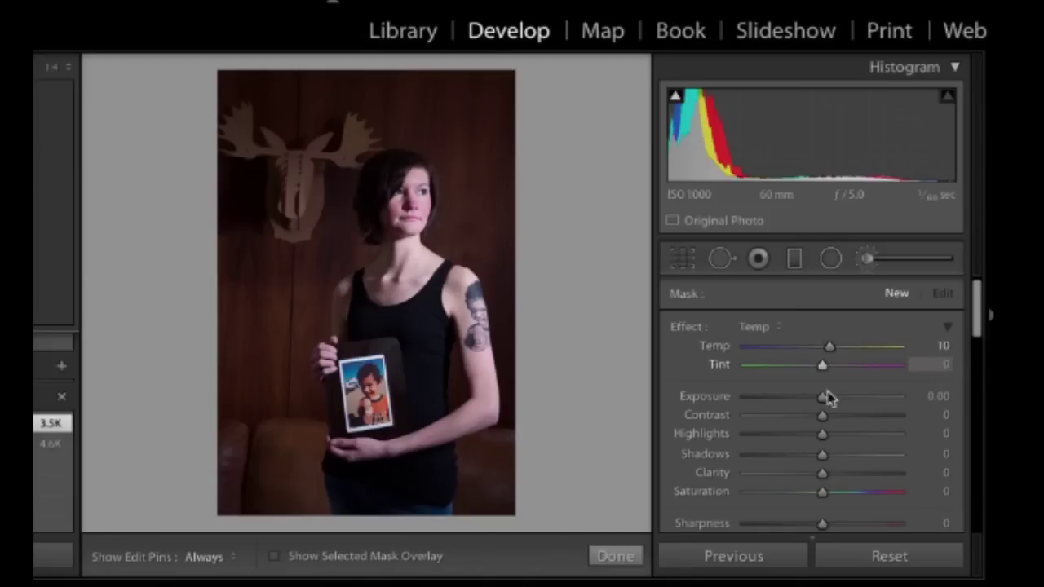
scroll(783, 343, down, 5)
scroll(759, 346, down, 2)
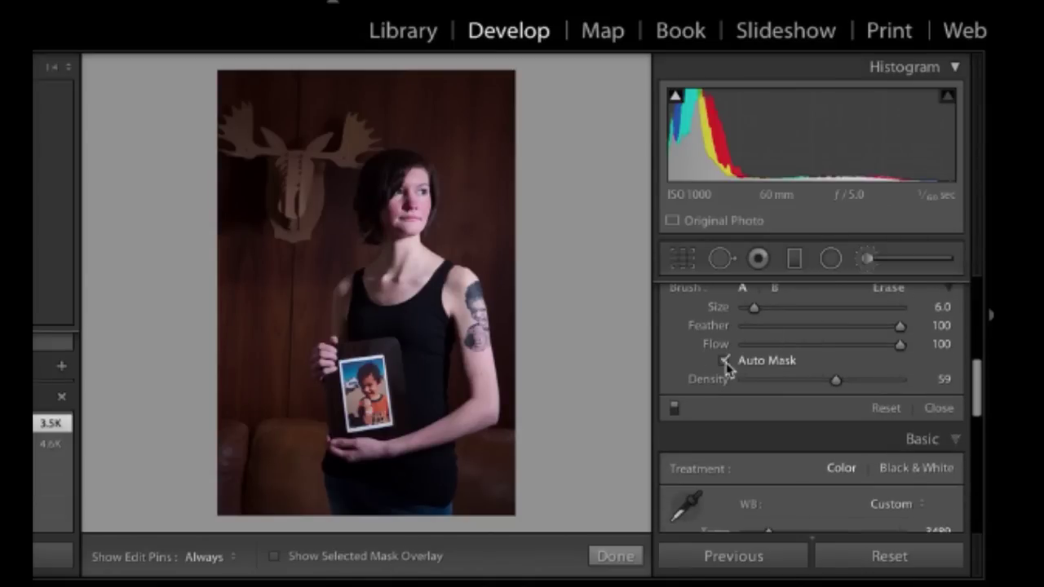
click(725, 361)
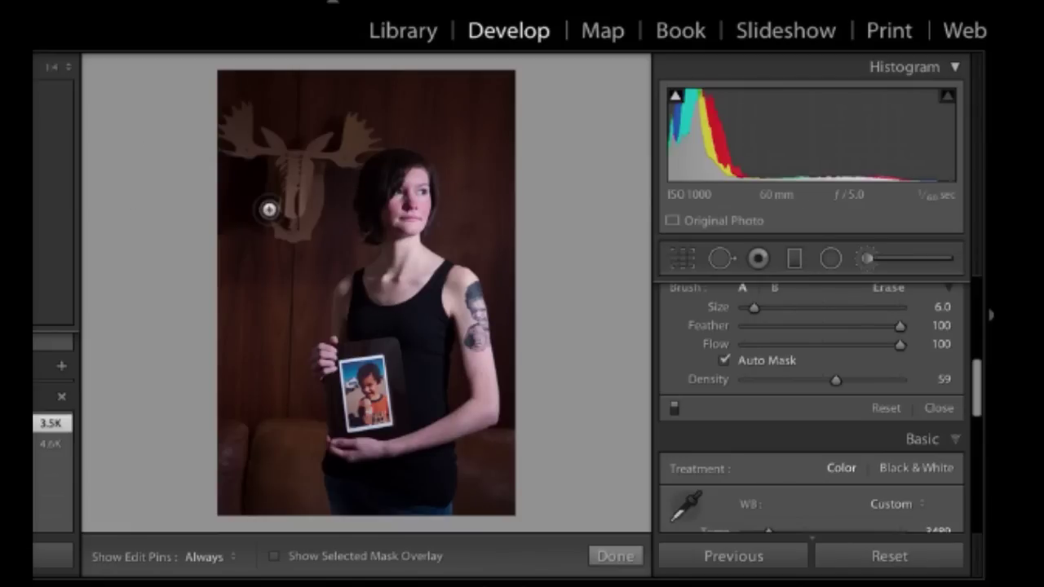
click(599, 553)
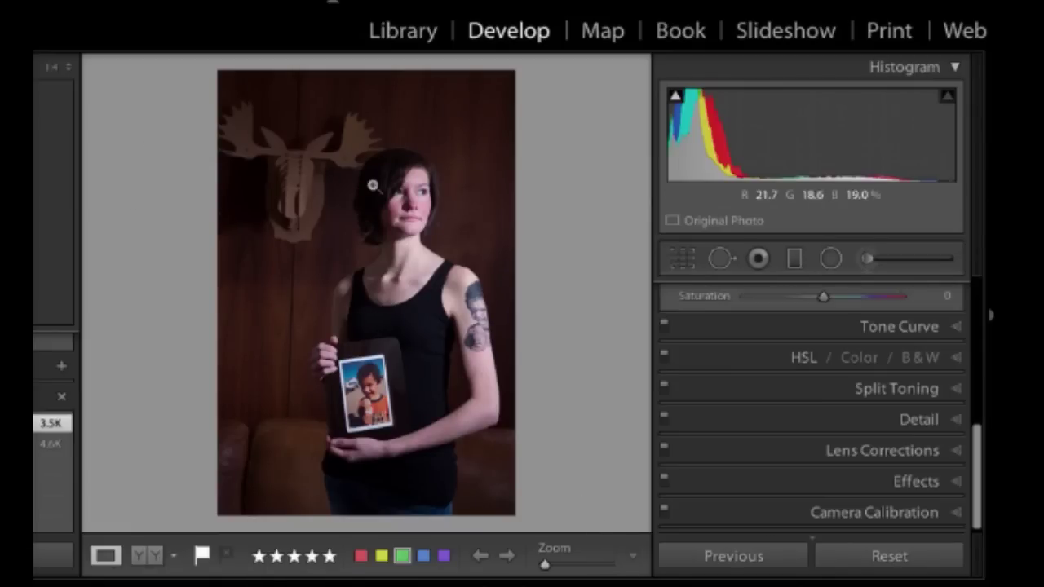
Zoom in on the woman's face, reopen the Adjustment Brush, and turn on Show Selected Mask Overlay
click(400, 187)
drag(451, 356, 433, 238)
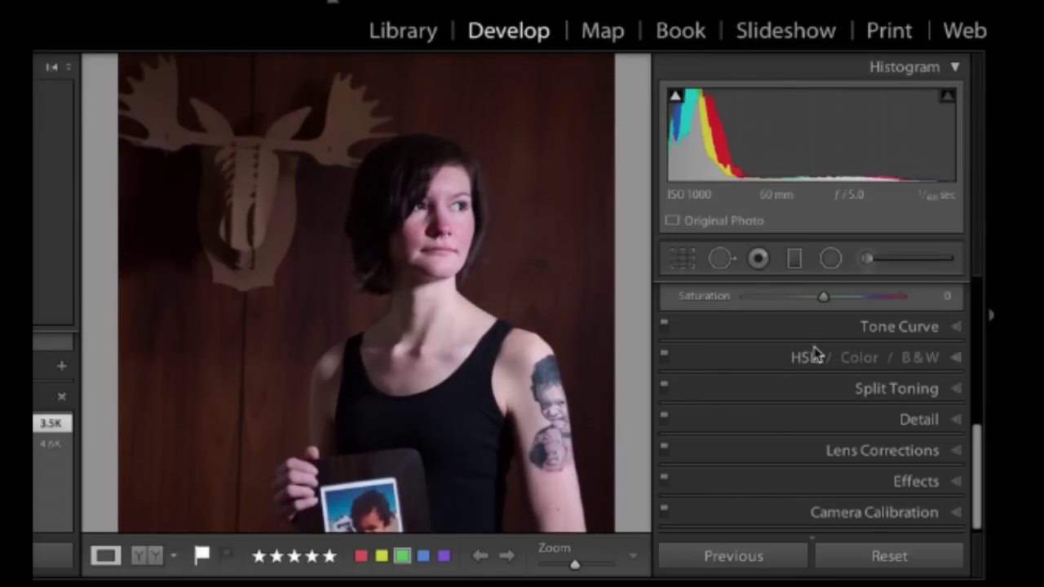
click(866, 261)
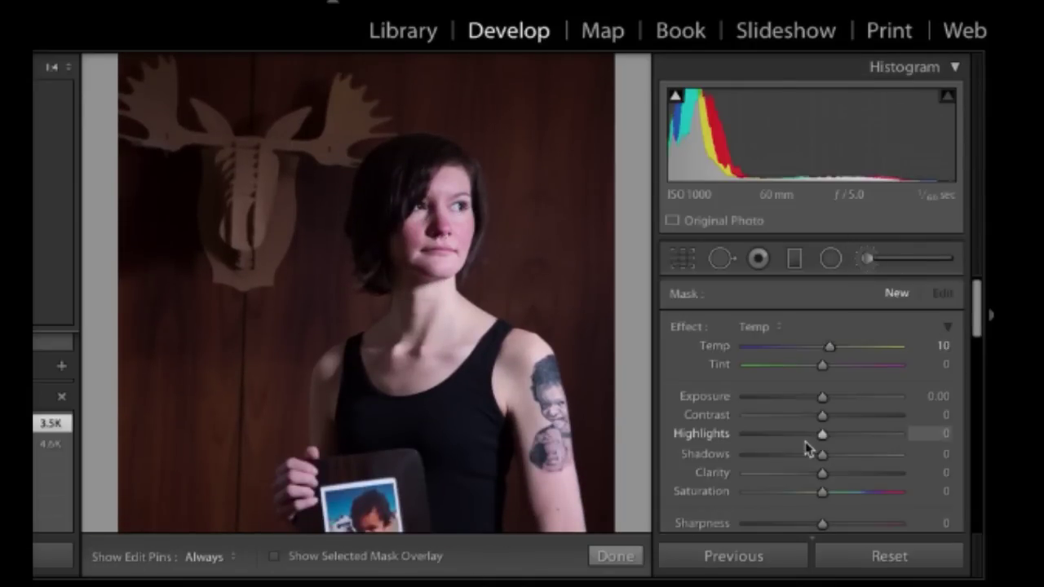
scroll(778, 438, down, 10)
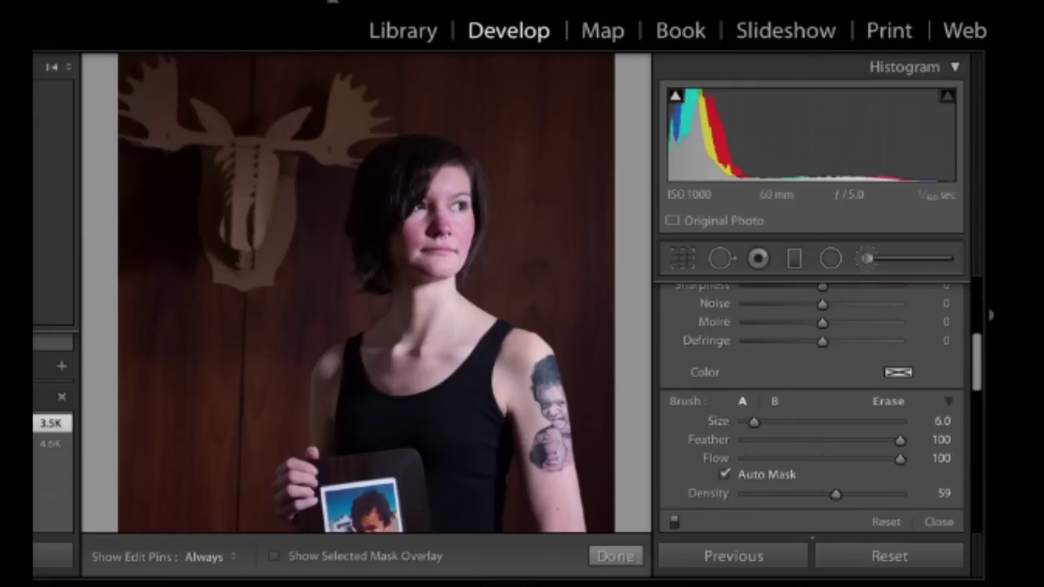
click(276, 556)
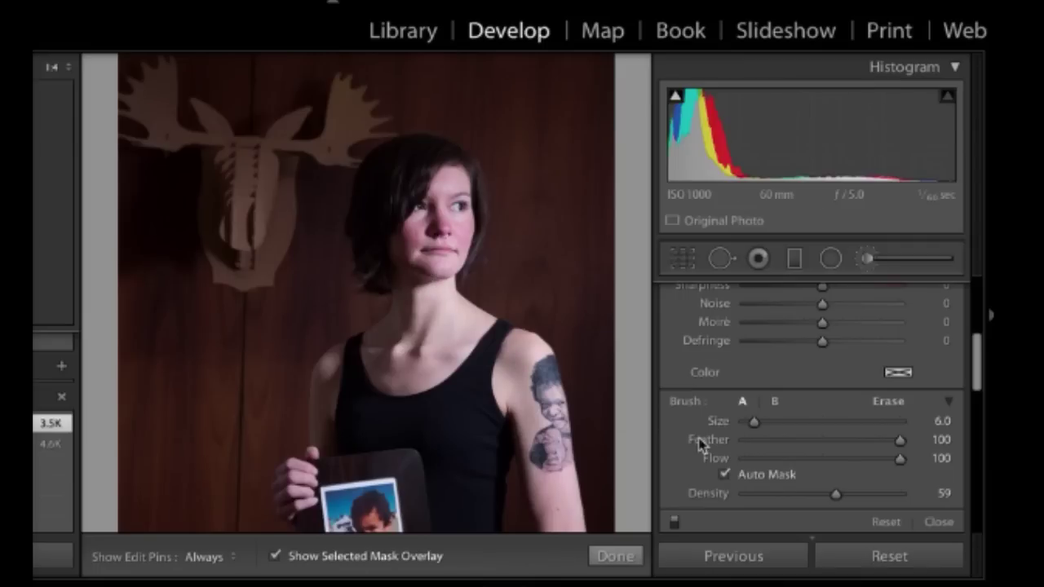
Keep Temp as the brush effect preset and set its amount to 19
scroll(757, 389, up, 5)
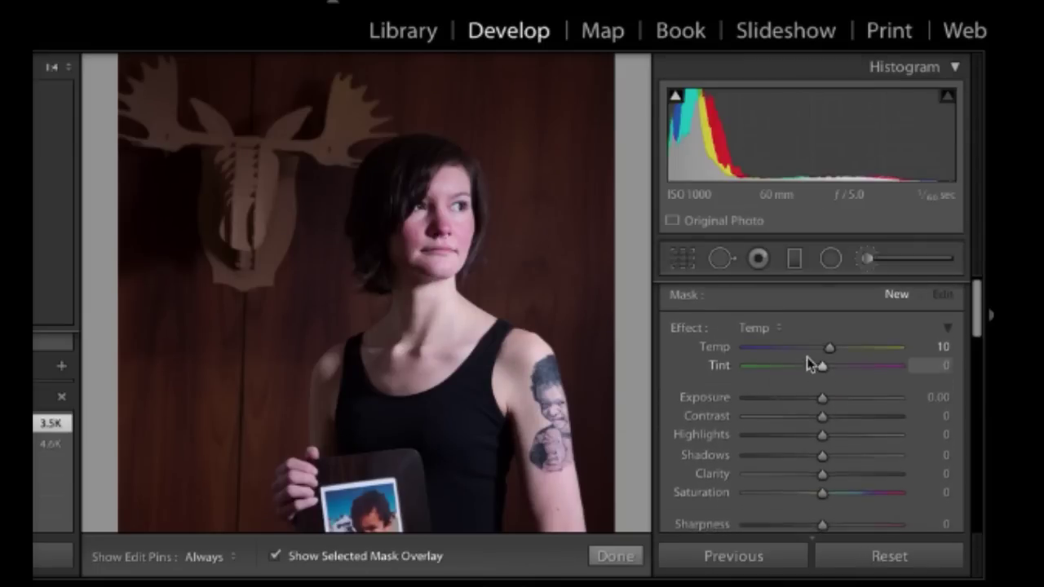
mouse_move(831, 350)
mouse_down()
mouse_move(843, 350)
mouse_move(834, 347)
mouse_up()
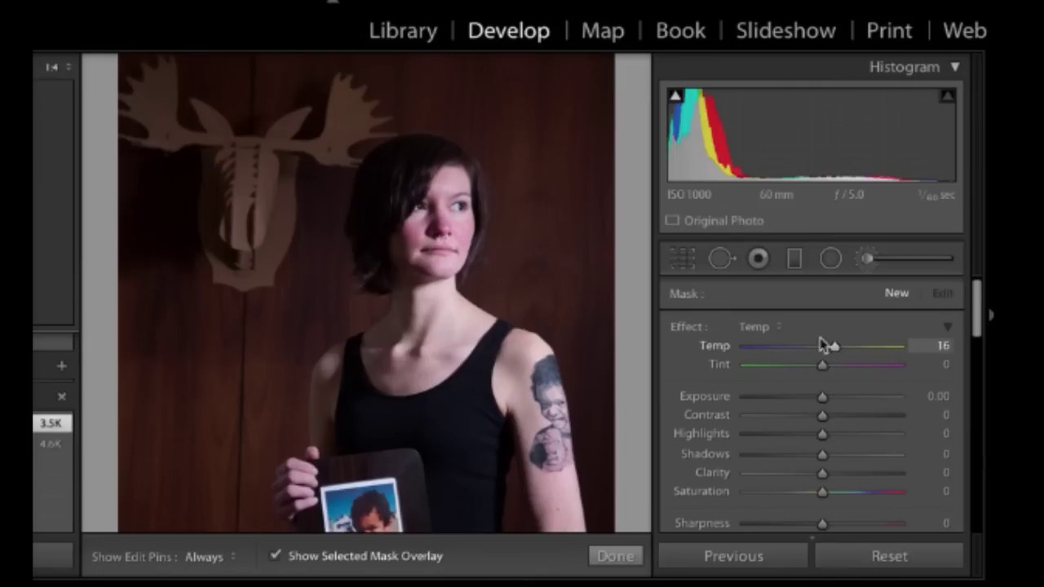
click(761, 324)
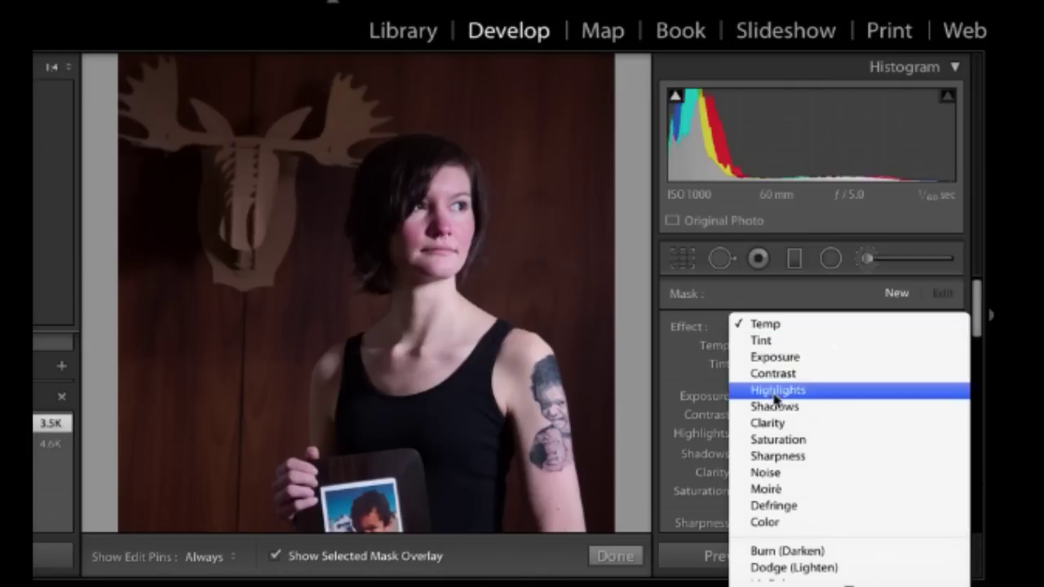
click(768, 326)
mouse_move(832, 348)
mouse_down()
mouse_move(800, 347)
mouse_move(832, 348)
mouse_up()
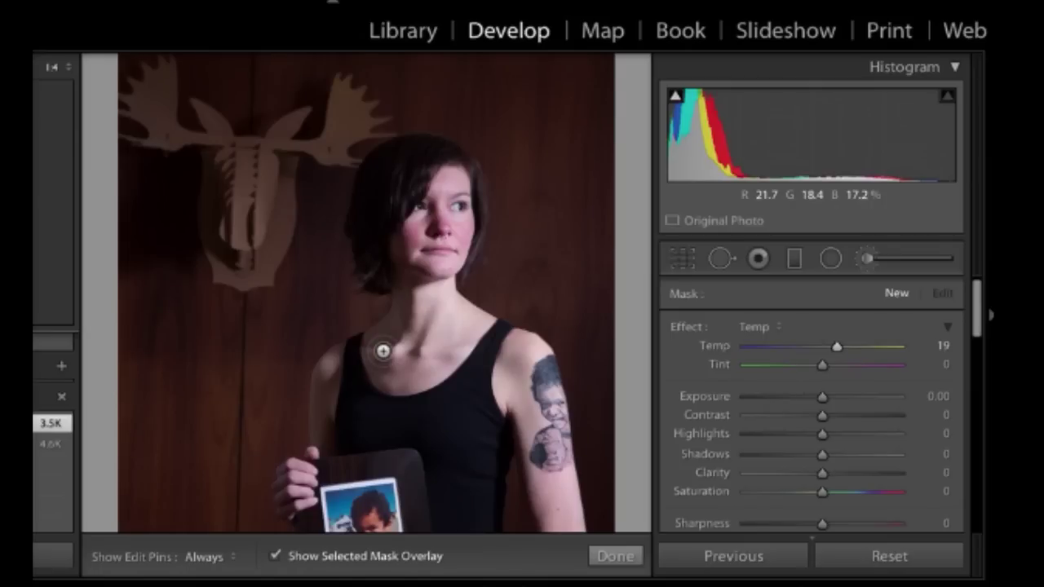
Paint a first warming stroke across the neck and upper chest, then undo it
key(h)
click(382, 350)
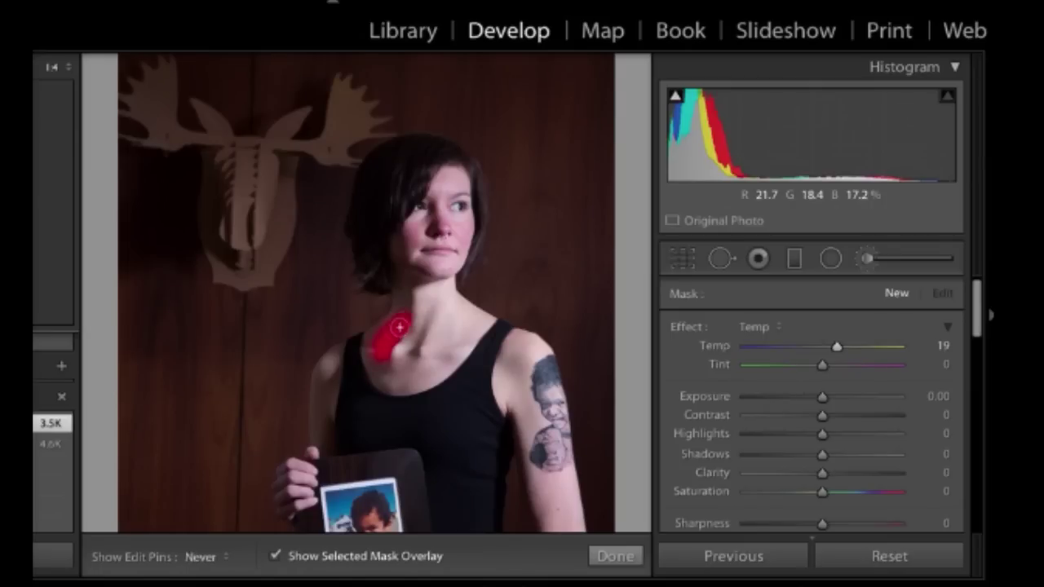
mouse_move(377, 350)
mouse_down()
mouse_move(392, 380)
mouse_move(397, 343)
mouse_move(433, 377)
mouse_move(428, 293)
mouse_move(455, 284)
mouse_move(461, 342)
mouse_move(444, 369)
mouse_up()
drag(470, 328, 490, 314)
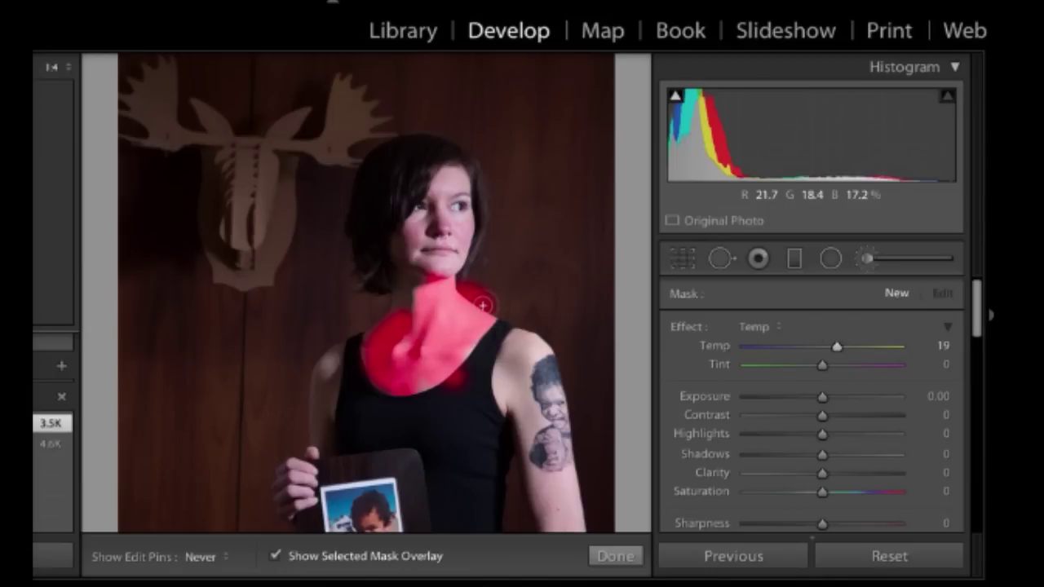
drag(483, 305, 381, 351)
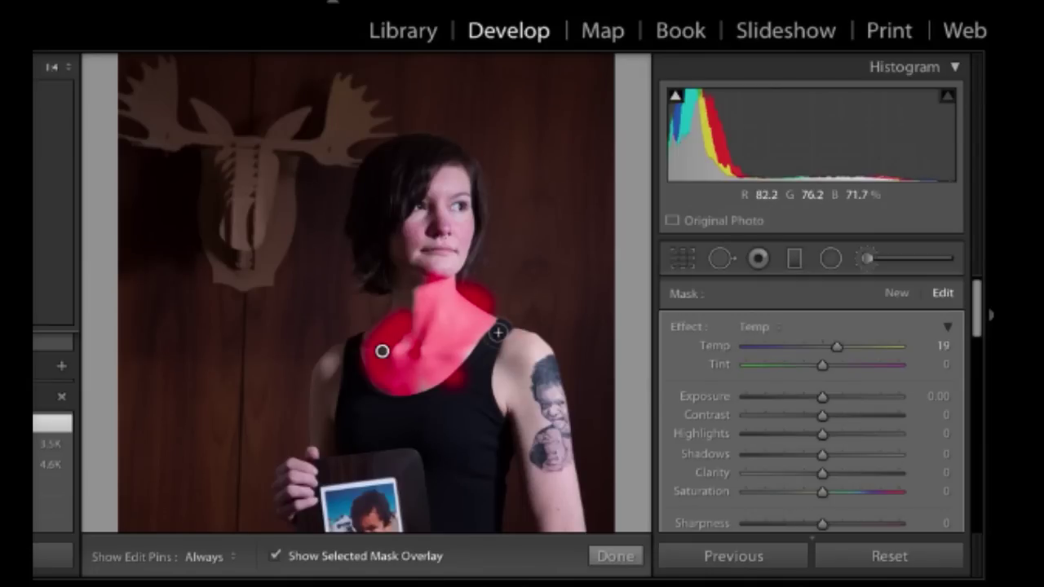
key(ctrl+z)
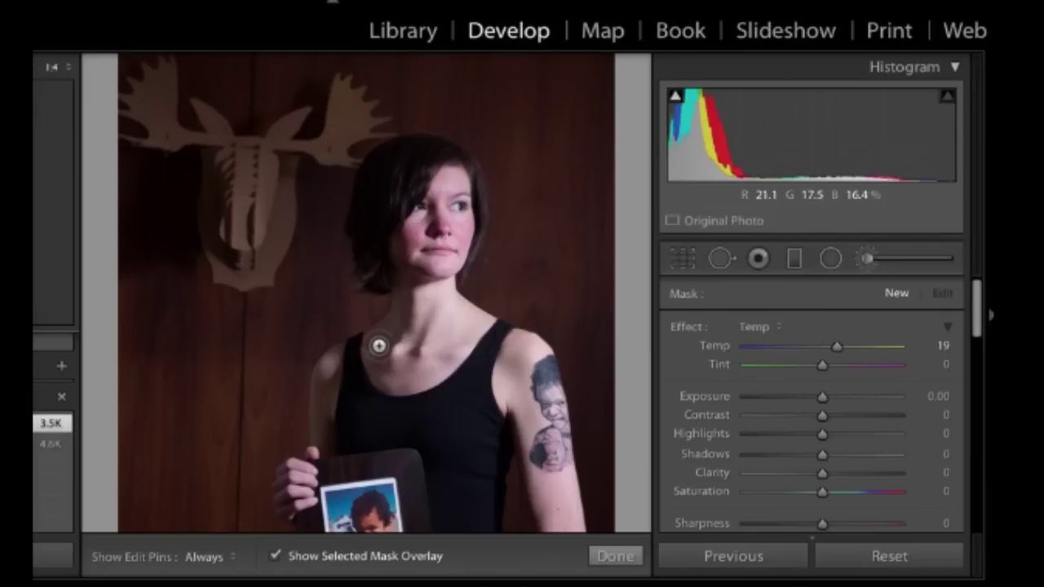
Repaint the mask over the neck, chin, cheek, forehead, left shoulder, upper arm and tattooed shoulder
mouse_move(384, 338)
mouse_down()
mouse_move(406, 308)
mouse_move(380, 366)
mouse_move(412, 396)
mouse_move(405, 347)
mouse_move(421, 332)
mouse_move(408, 275)
mouse_move(491, 333)
mouse_move(451, 352)
mouse_up()
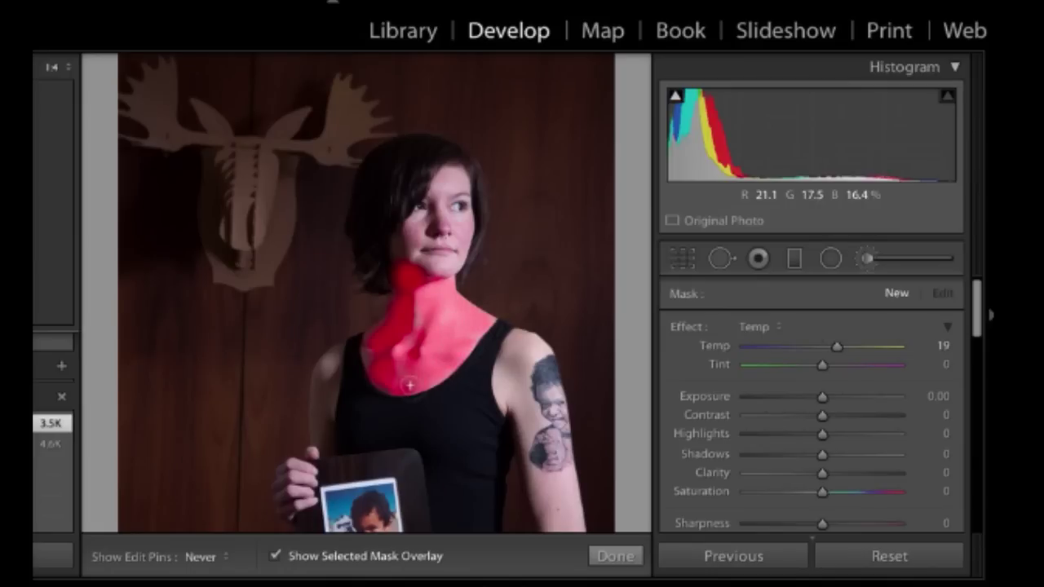
mouse_move(416, 276)
mouse_down()
mouse_move(417, 199)
mouse_move(423, 255)
mouse_move(436, 268)
mouse_move(434, 218)
mouse_up()
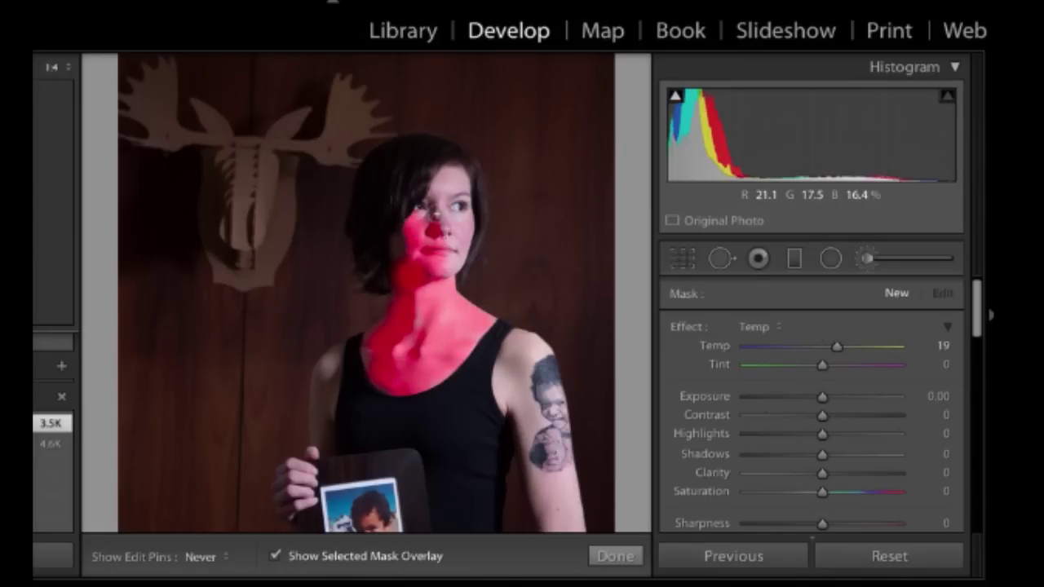
mouse_move(454, 256)
mouse_down()
mouse_move(453, 171)
mouse_move(421, 228)
mouse_up()
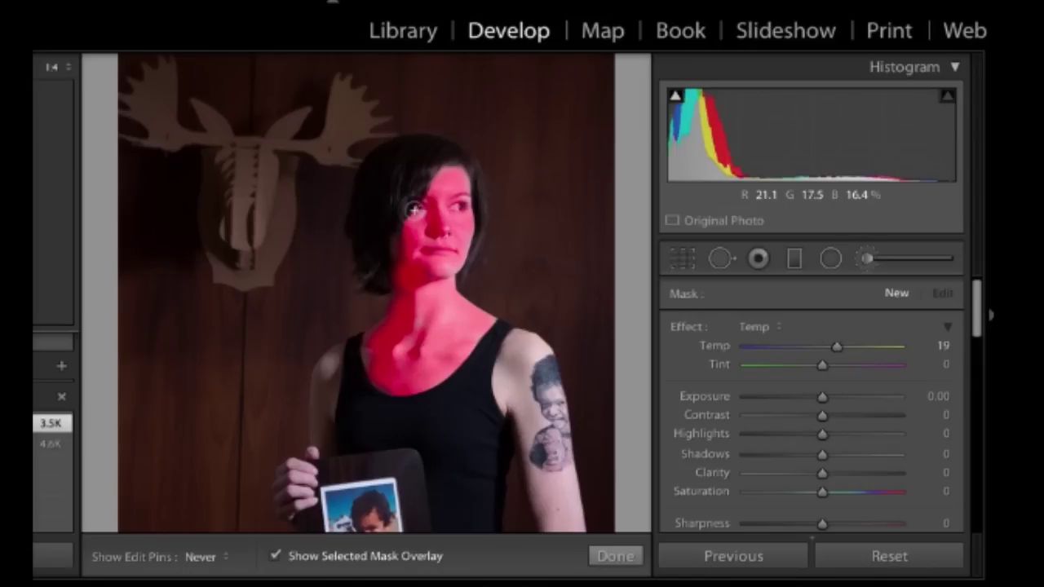
mouse_move(409, 357)
mouse_down()
mouse_move(318, 382)
mouse_move(331, 359)
mouse_move(328, 412)
mouse_move(287, 496)
mouse_move(294, 472)
mouse_move(316, 469)
mouse_move(316, 455)
mouse_move(293, 489)
mouse_up()
key(h)
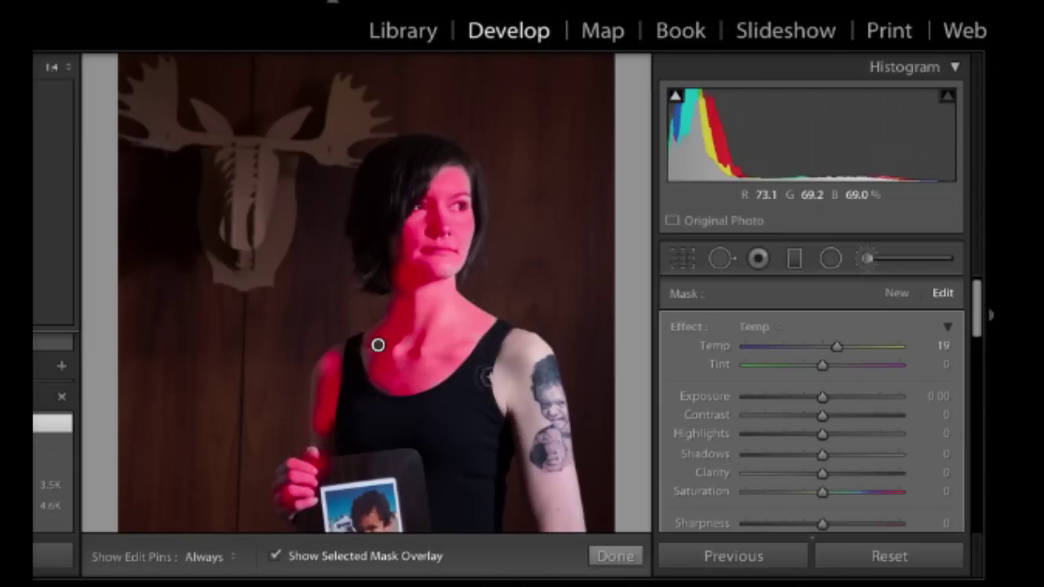
key(h)
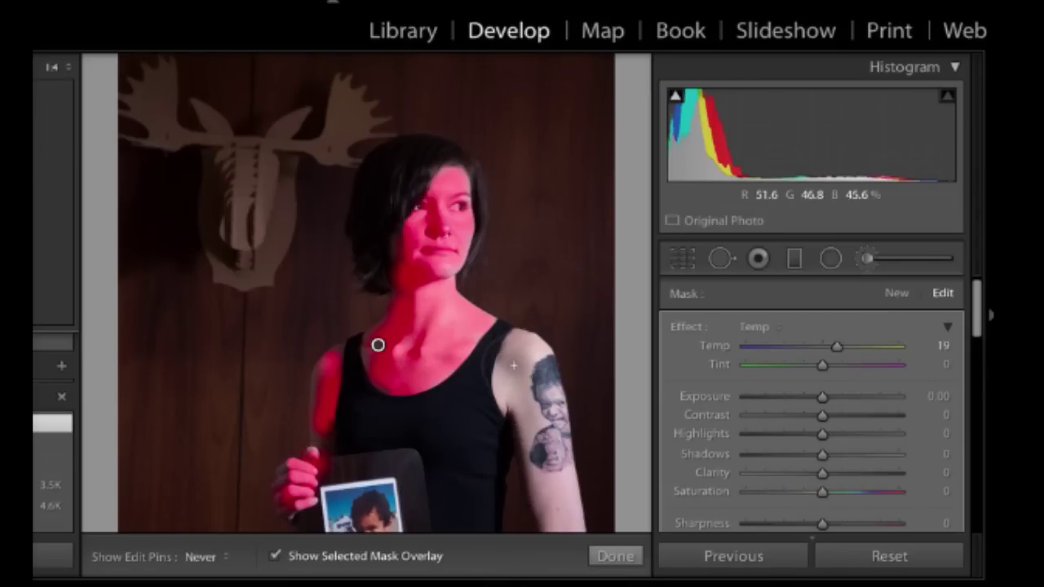
mouse_move(511, 377)
mouse_down()
mouse_move(526, 411)
mouse_move(522, 365)
mouse_move(555, 384)
mouse_move(566, 538)
mouse_move(503, 373)
mouse_up()
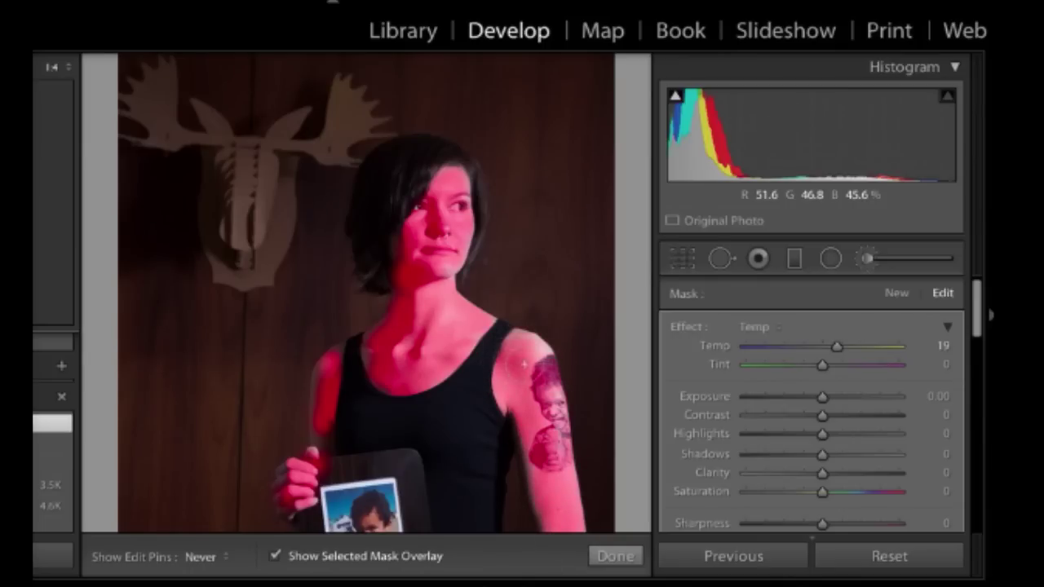
Zoom out, brush the mask along her forearm and hand, then set the Navigator zoom to 1:4
key(h)
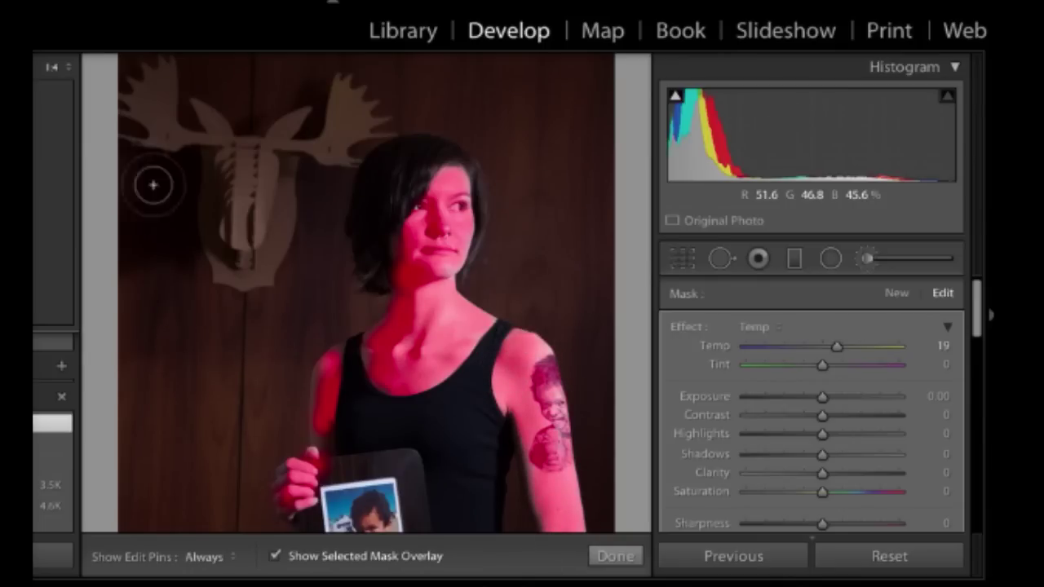
click(62, 70)
click(73, 50)
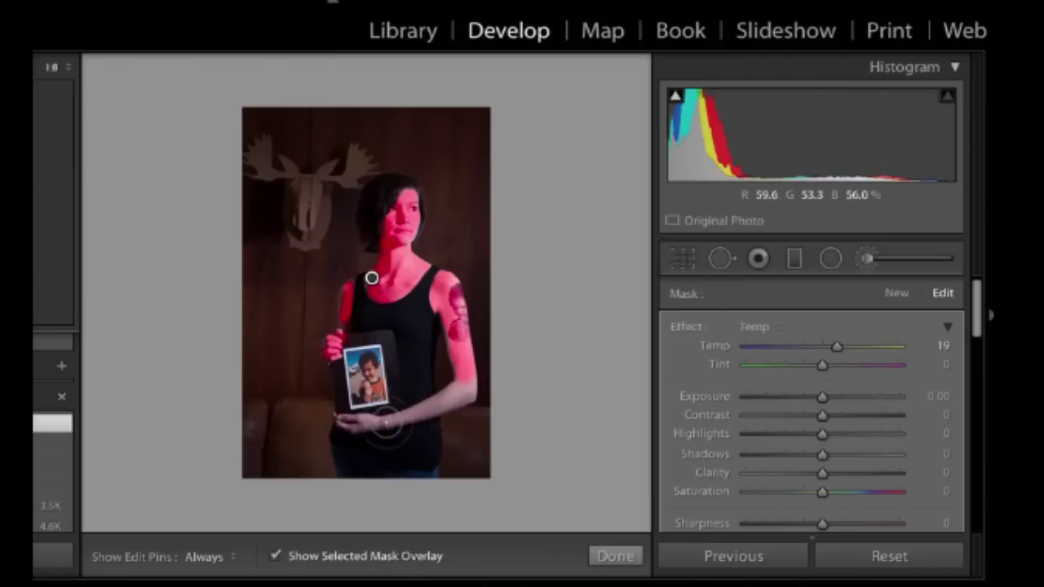
key(h)
mouse_move(356, 421)
mouse_down()
mouse_move(396, 421)
mouse_move(445, 400)
mouse_up()
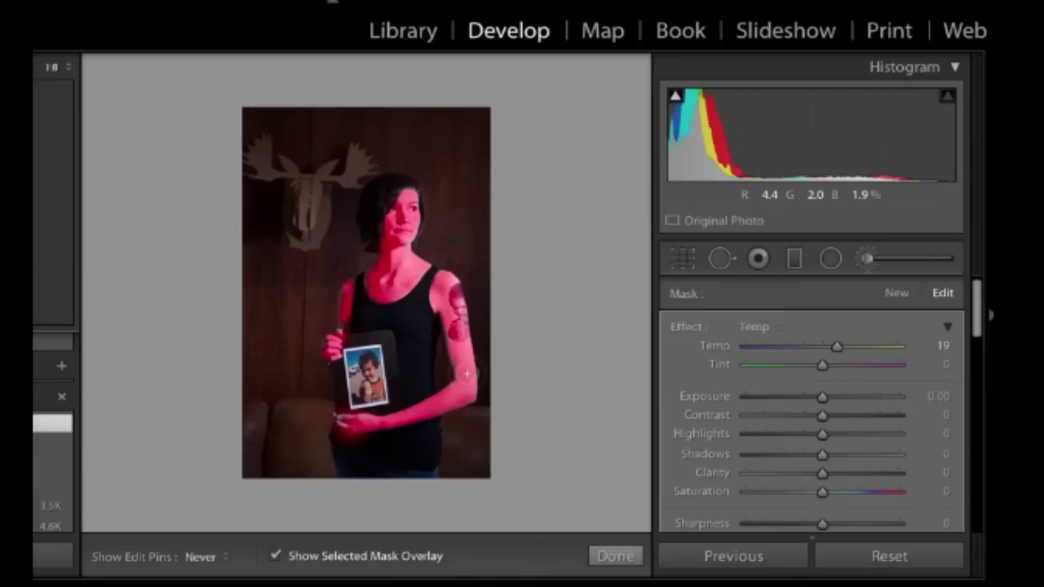
key(h)
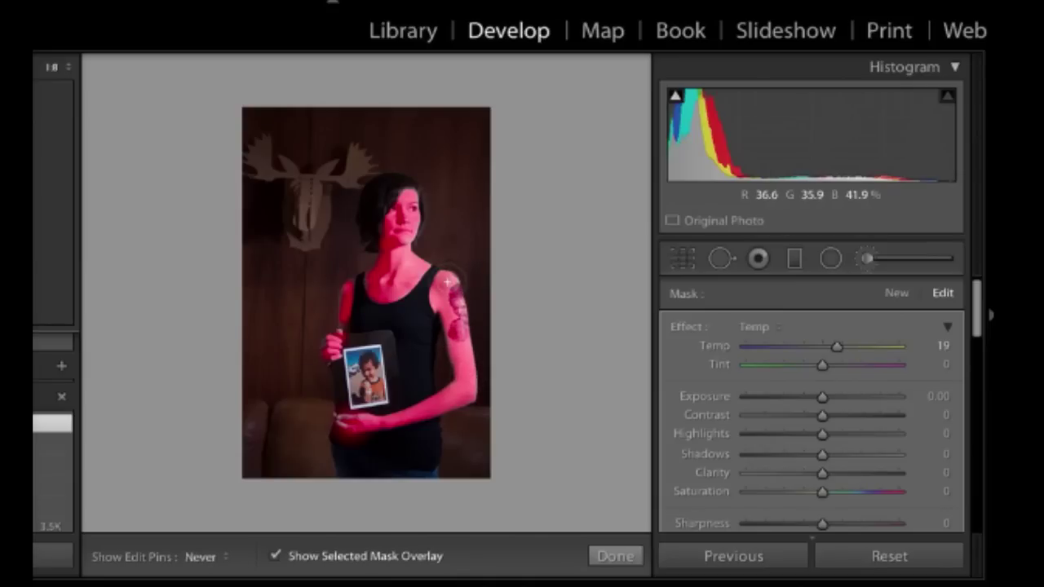
key(h)
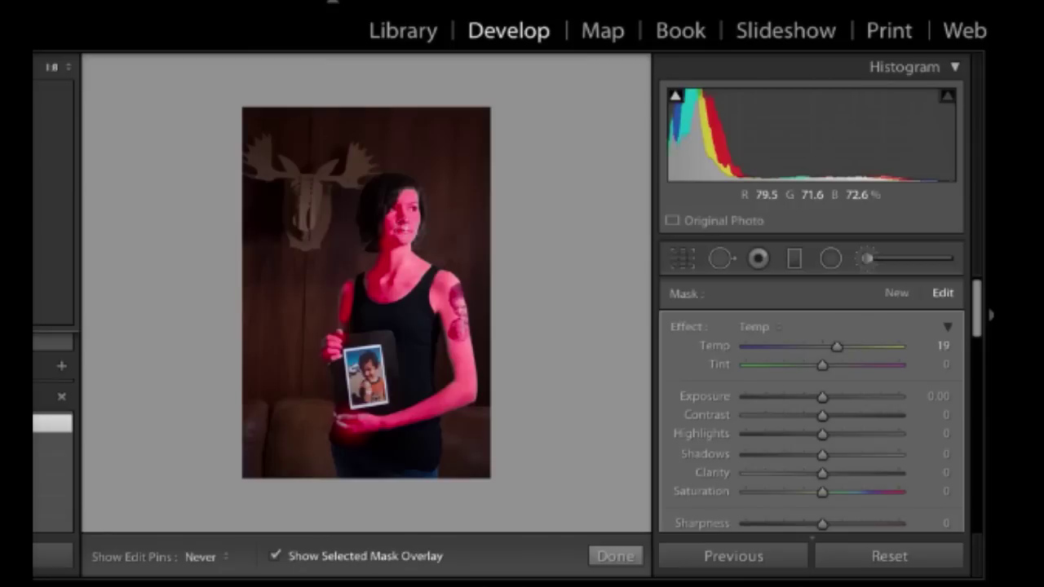
key(h)
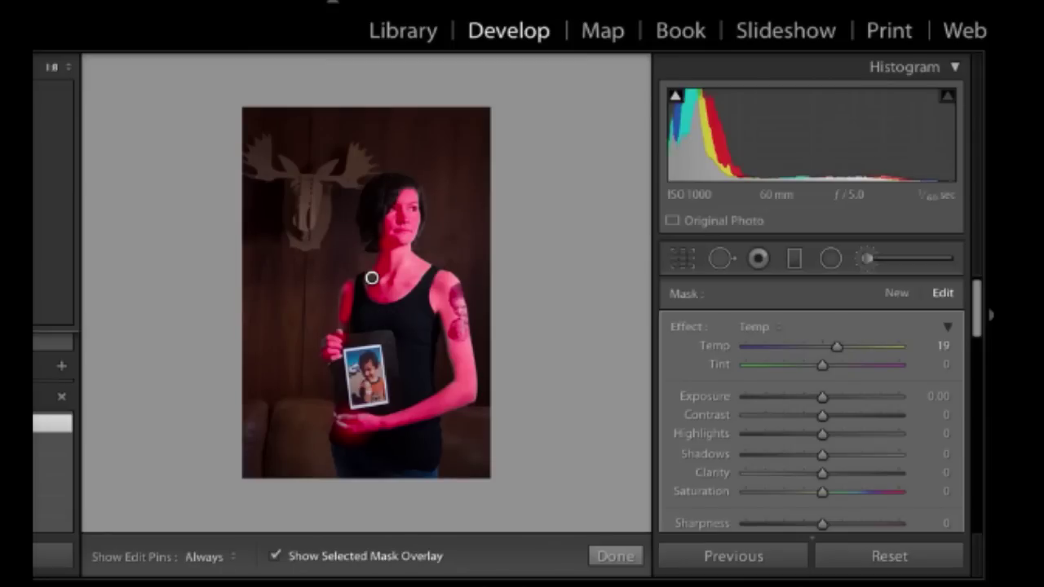
click(64, 69)
click(79, 83)
Hide the red mask overlay and set the brush effect to Temp 40 and Tint 6
click(274, 556)
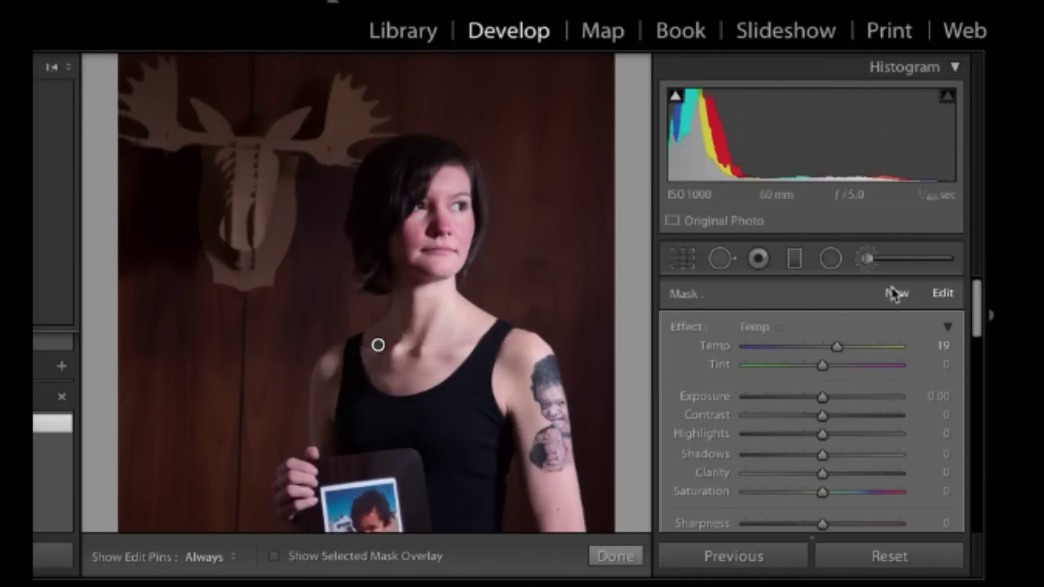
drag(840, 351, 864, 353)
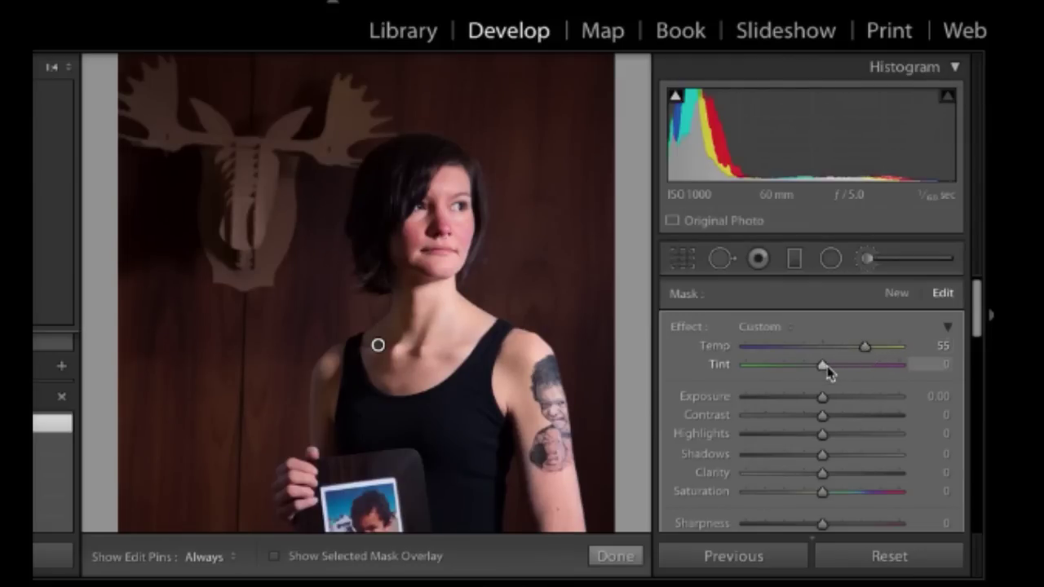
mouse_move(824, 366)
mouse_down()
mouse_move(809, 368)
mouse_move(844, 373)
mouse_move(828, 373)
mouse_up()
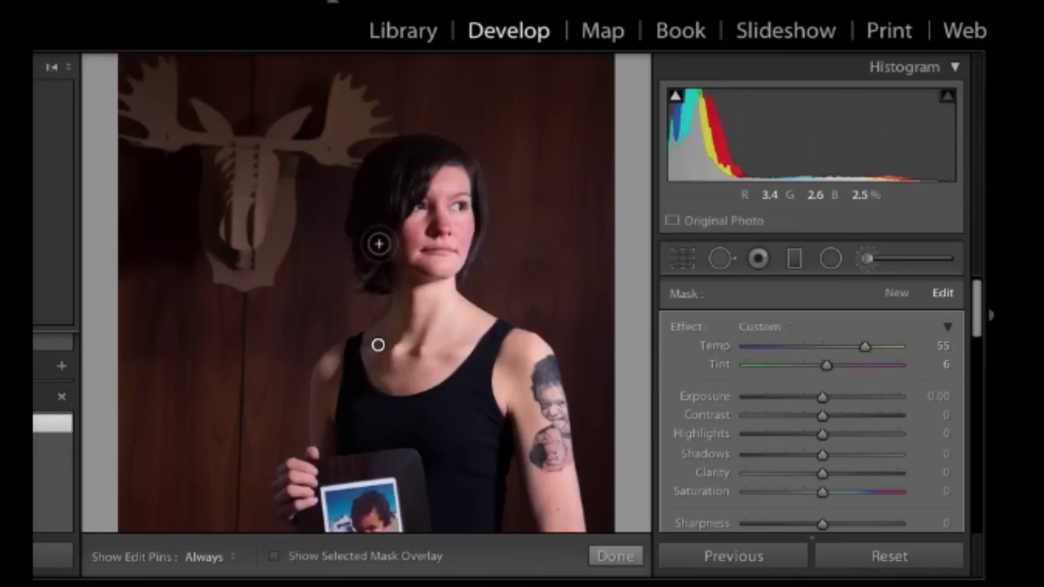
drag(871, 351, 860, 352)
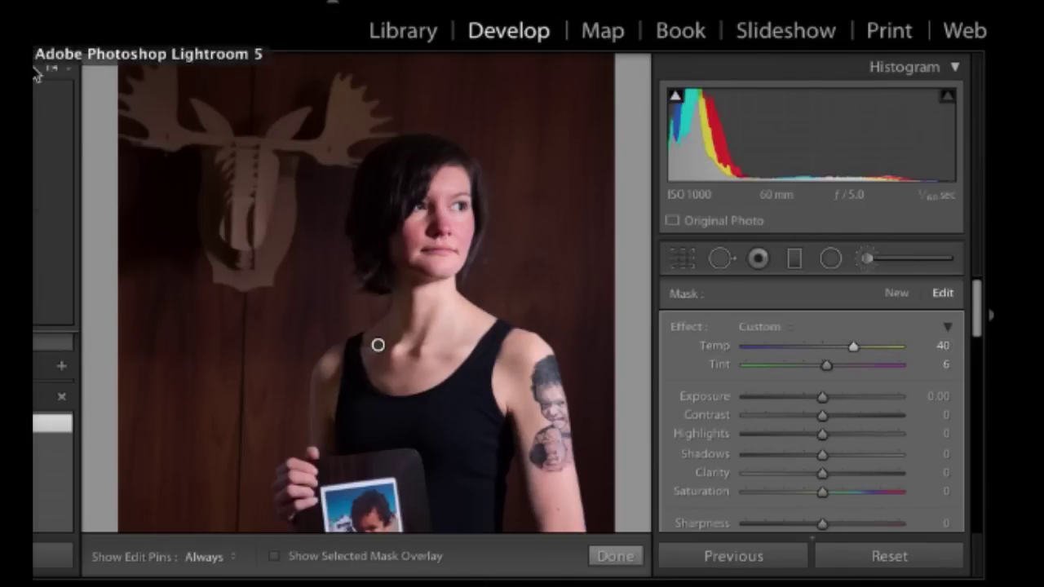
Zoom out to 1:8, close the Adjustment Brush, fit the portrait, and show the Before view
click(69, 67)
click(75, 52)
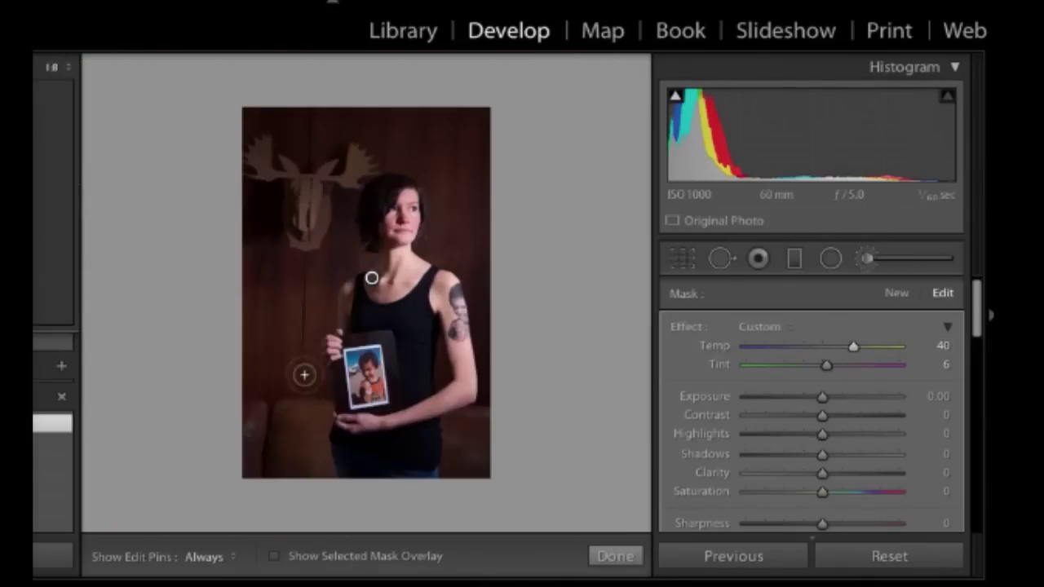
click(615, 557)
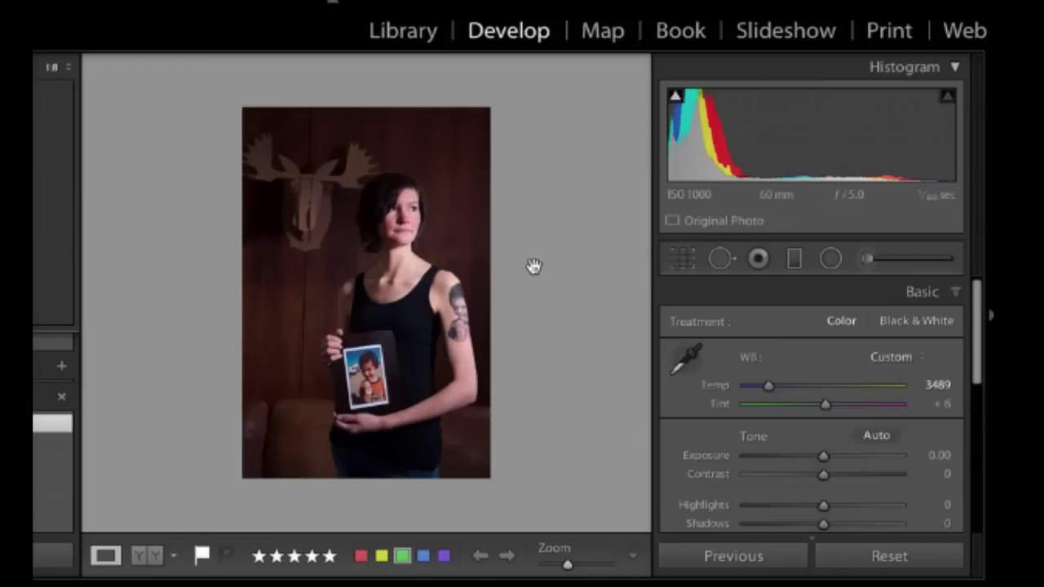
click(447, 237)
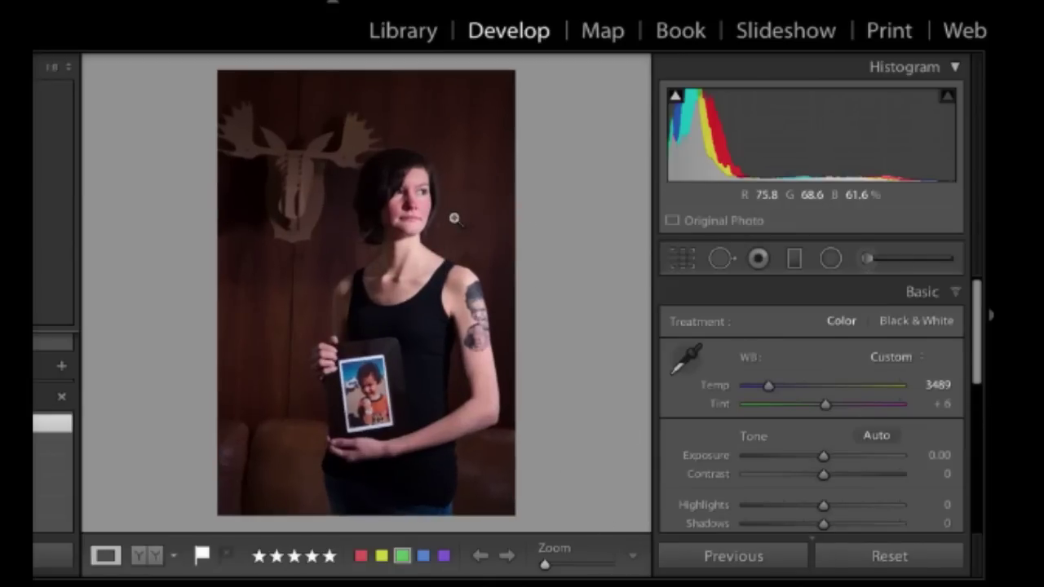
key(backslash)
key(backslash)
key(backslash)
key(backslash)
key(backslash)
key(backslash)
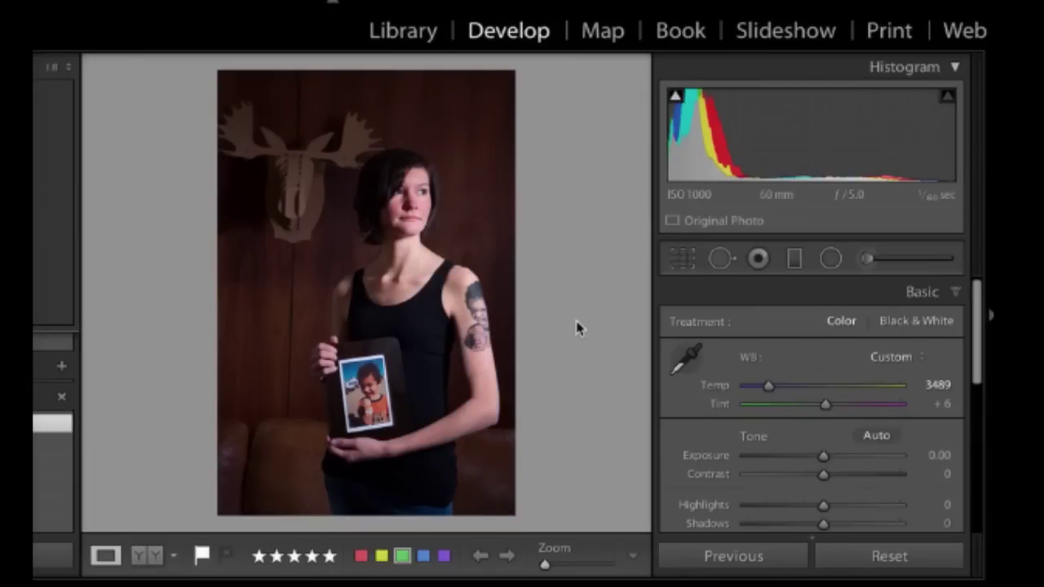